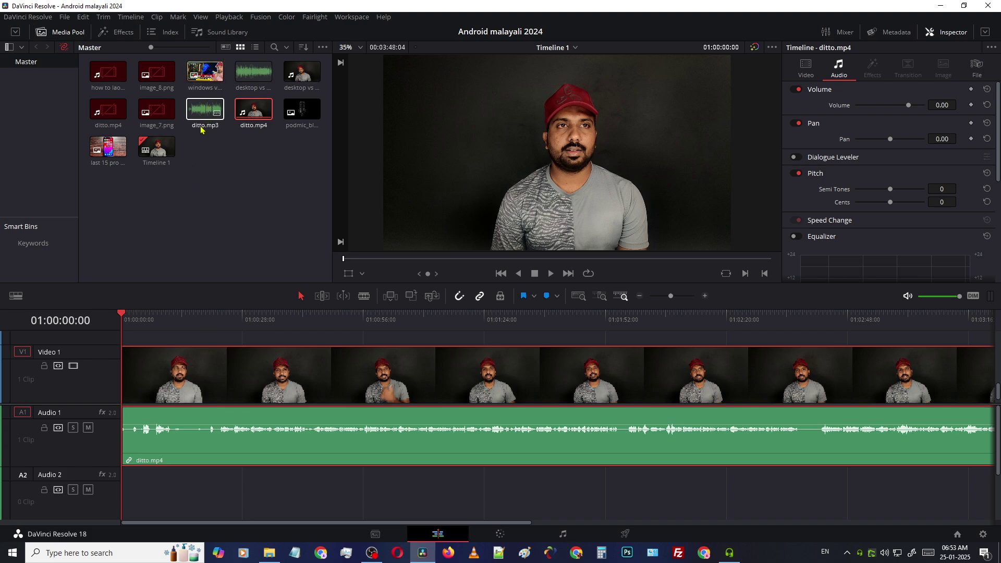
# Split the ditto.mp4 clip at 01:00:22:20, just before the continuous speech begins
pyautogui.click(213, 340)
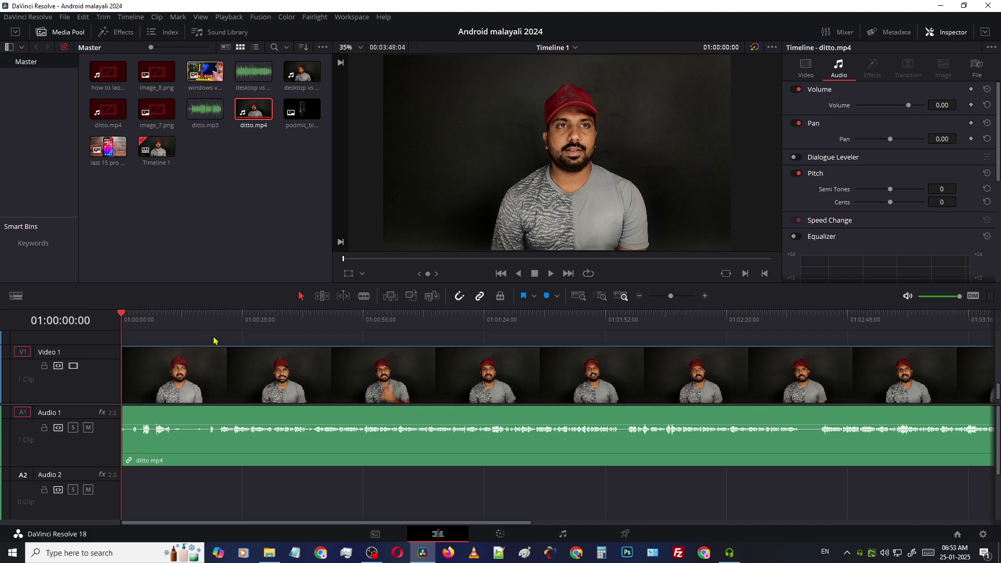
pyautogui.moveTo(128, 320); pyautogui.dragTo(221, 338)
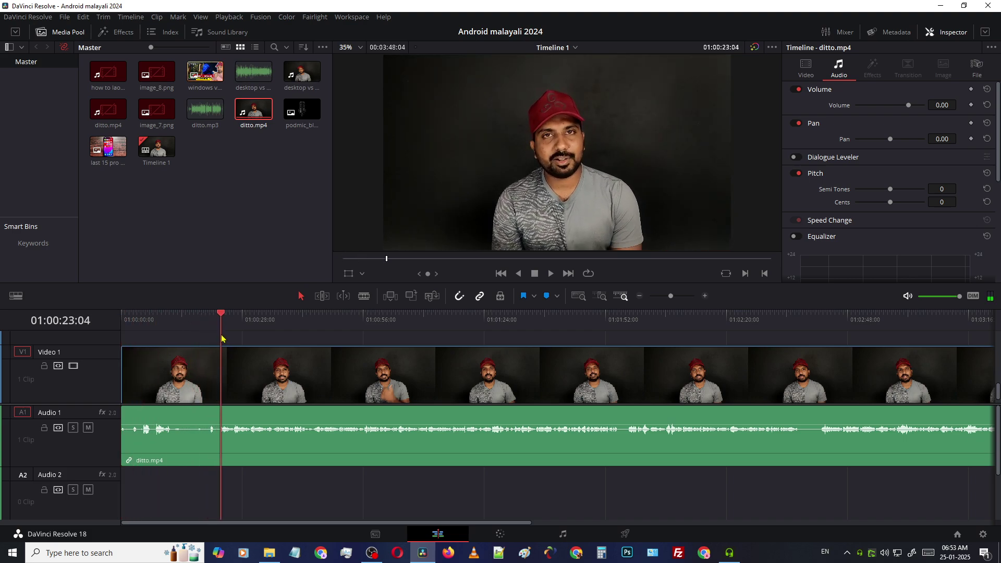
pyautogui.click(202, 388)
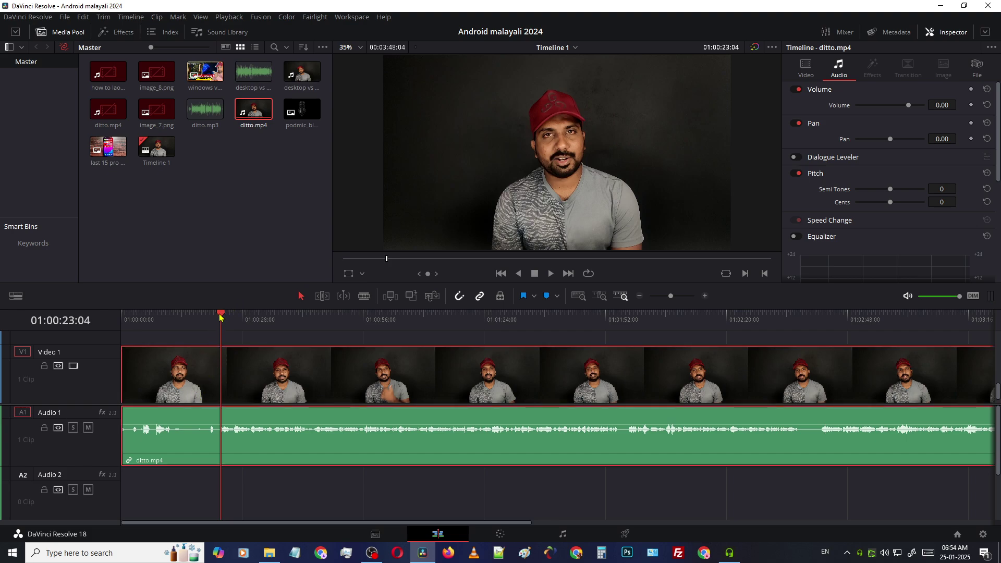
pyautogui.moveTo(219, 316); pyautogui.dragTo(220, 321)
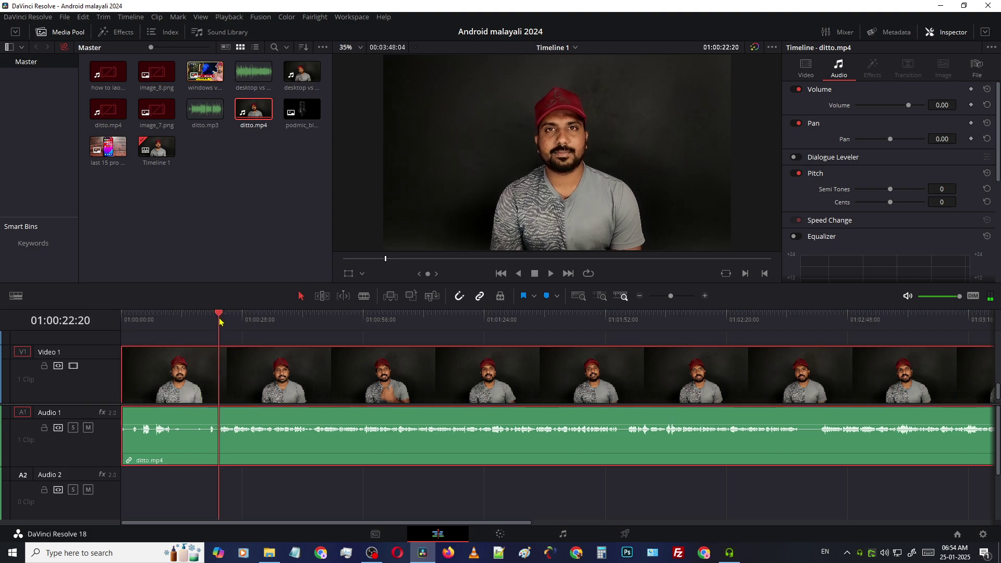
pyautogui.click(364, 296)
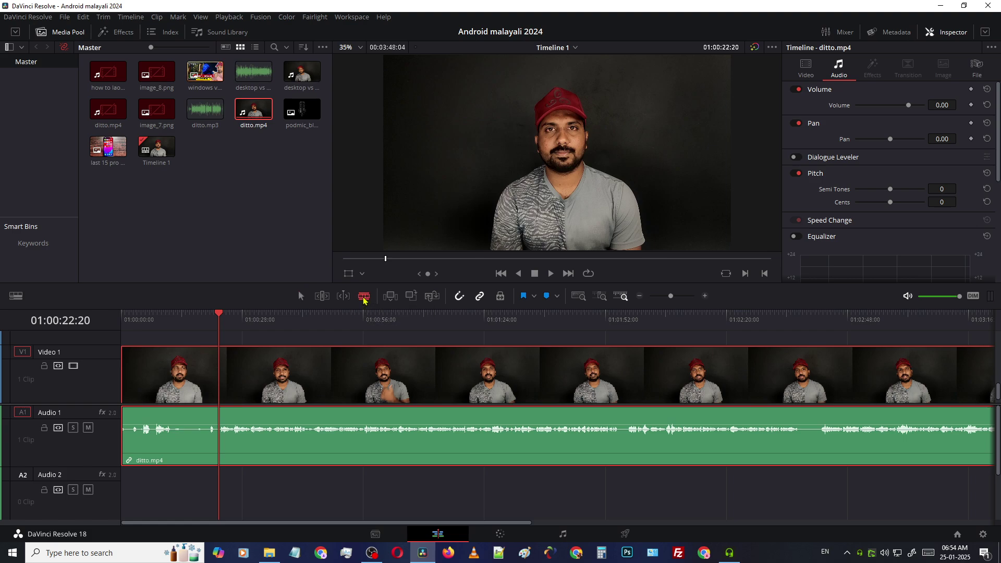
pyautogui.click(219, 425)
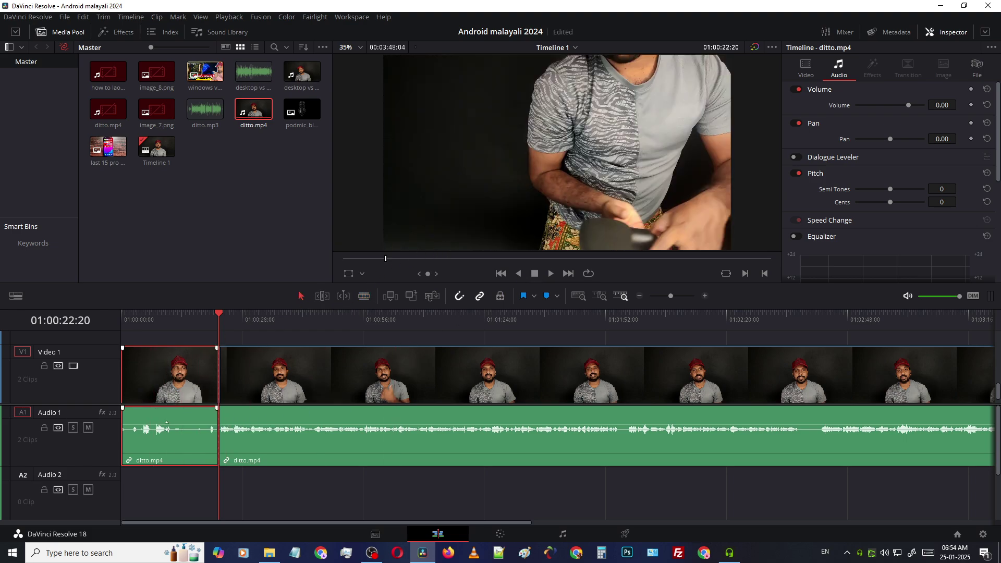
# Delete the opening segment before the cut and slide the remaining clip to the start of the timeline
pyautogui.press('Delete')
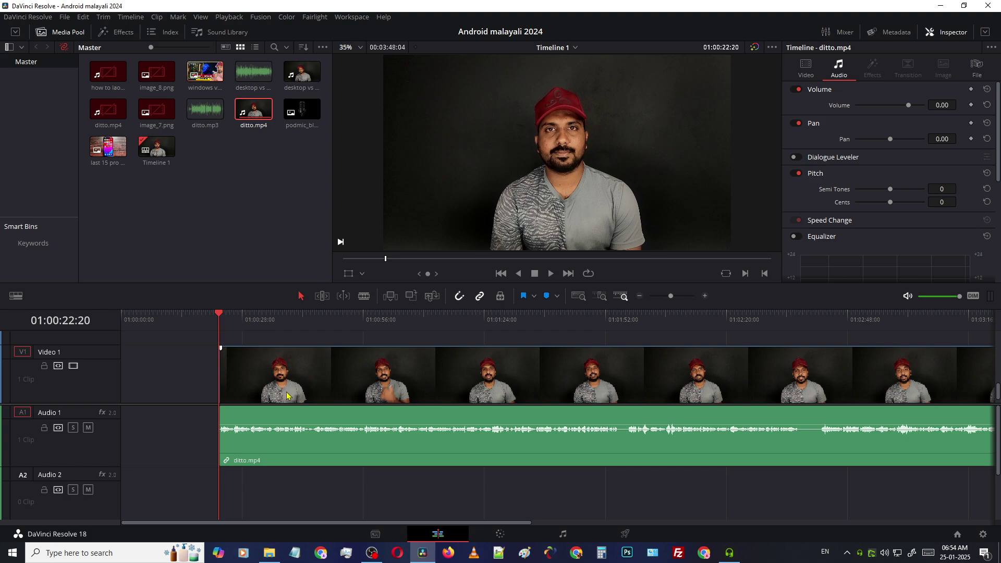
pyautogui.moveTo(289, 397); pyautogui.dragTo(180, 400)
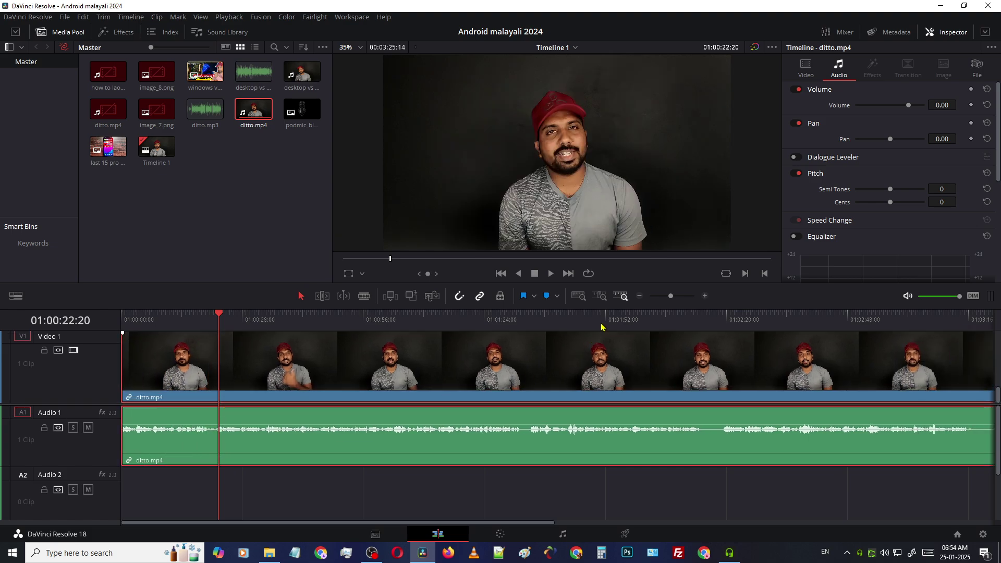
# Split the clip on both sides of the silent pause, at 01:01:32:03 and where the speech resumes about 2.6 seconds after it
pyautogui.click(515, 324)
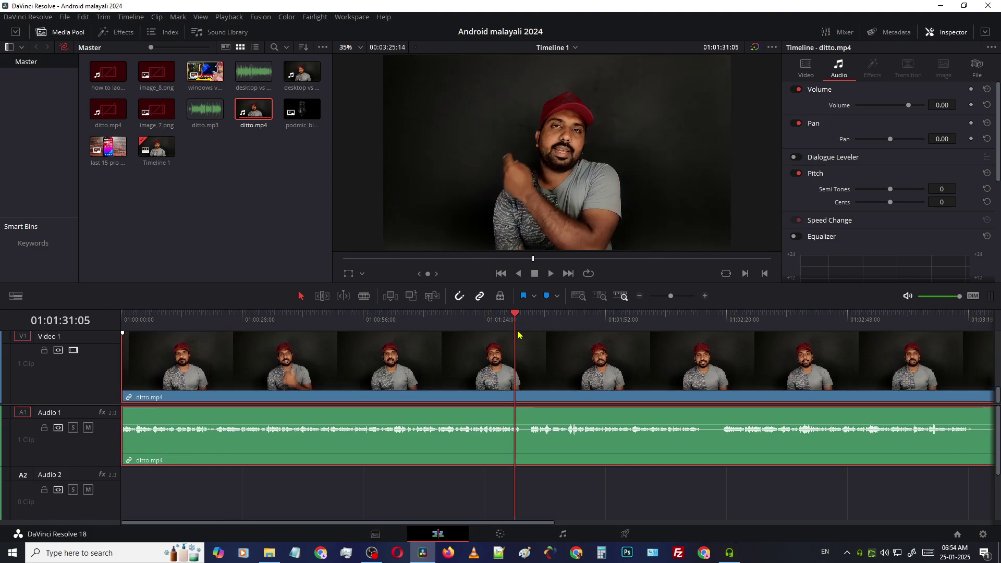
pyautogui.press('space')
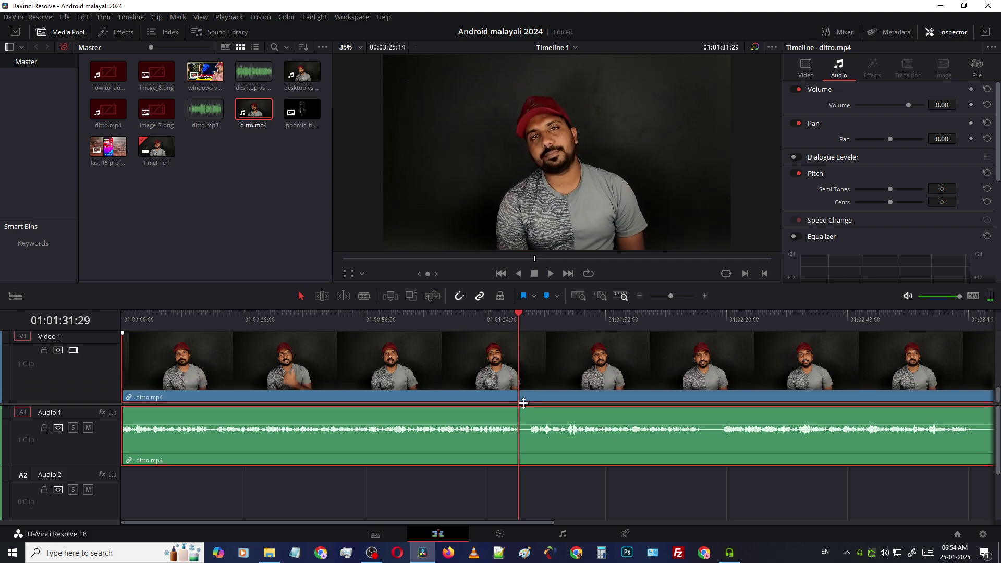
pyautogui.scroll(4, 523, 403)
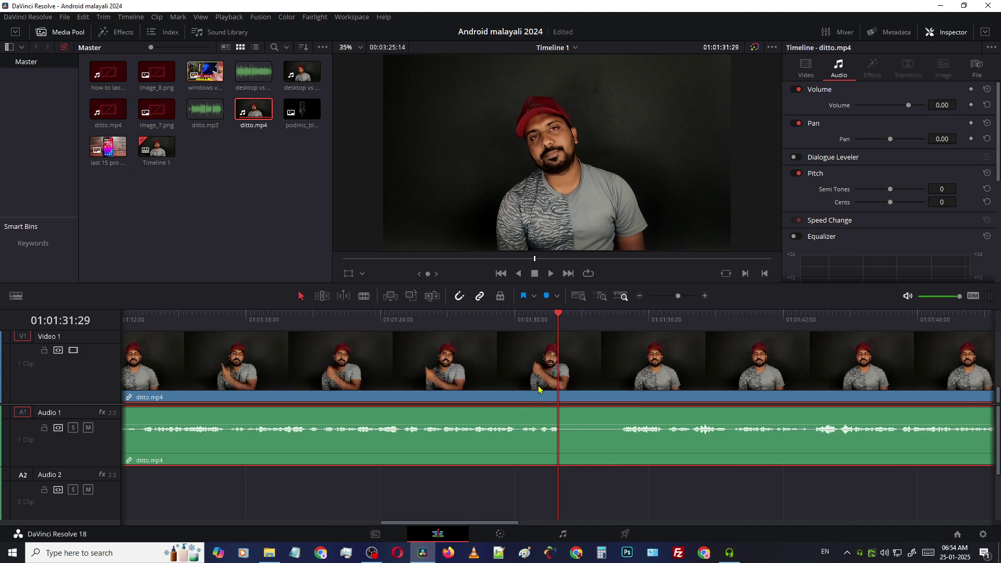
pyautogui.click(558, 319)
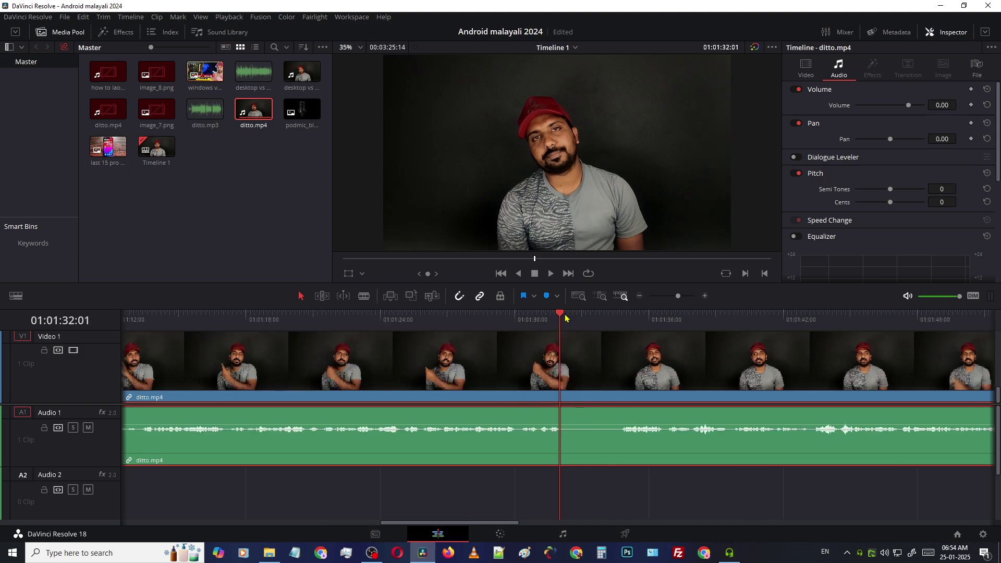
pyautogui.click(560, 319)
pyautogui.click(364, 296)
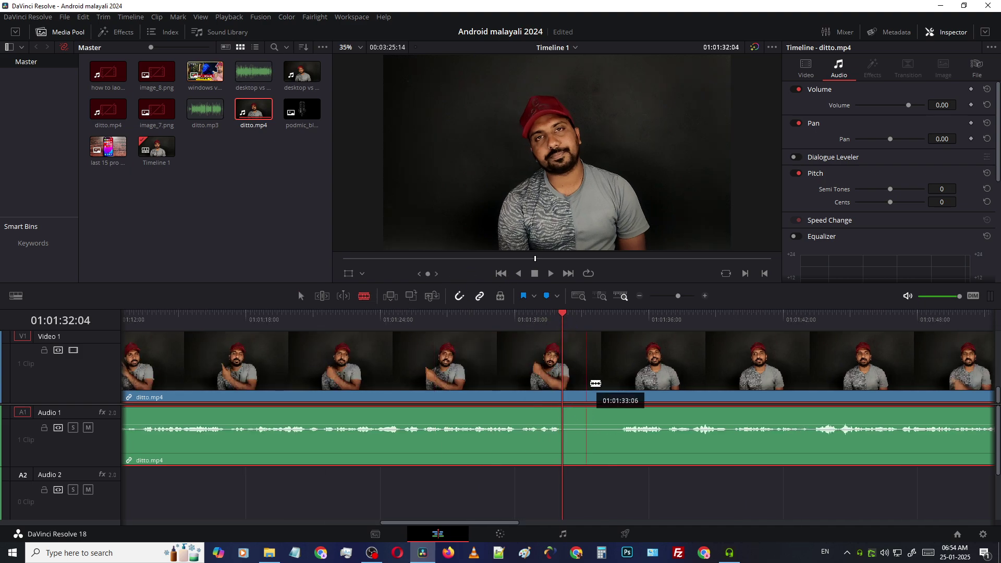
pyautogui.press('Left')
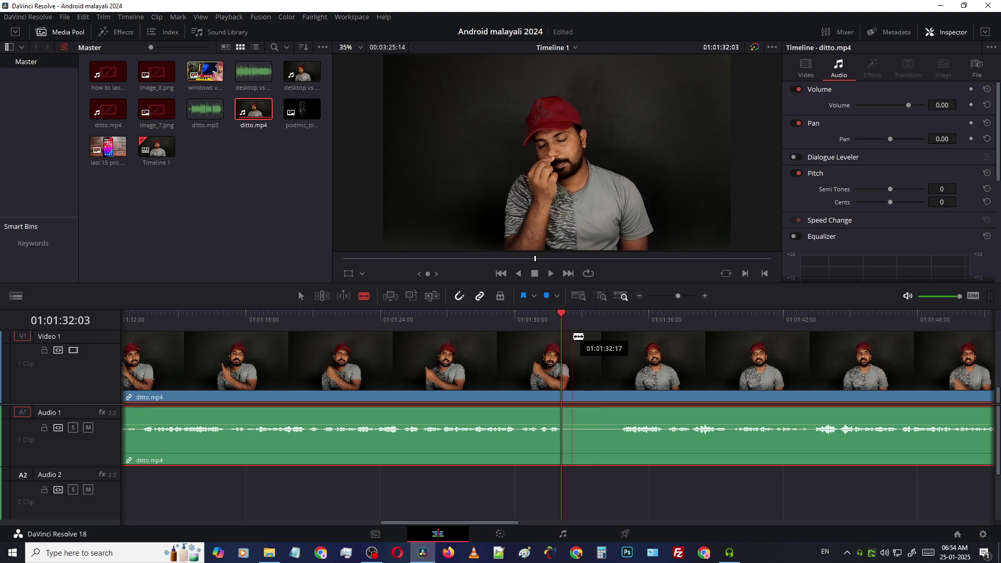
pyautogui.click(563, 348)
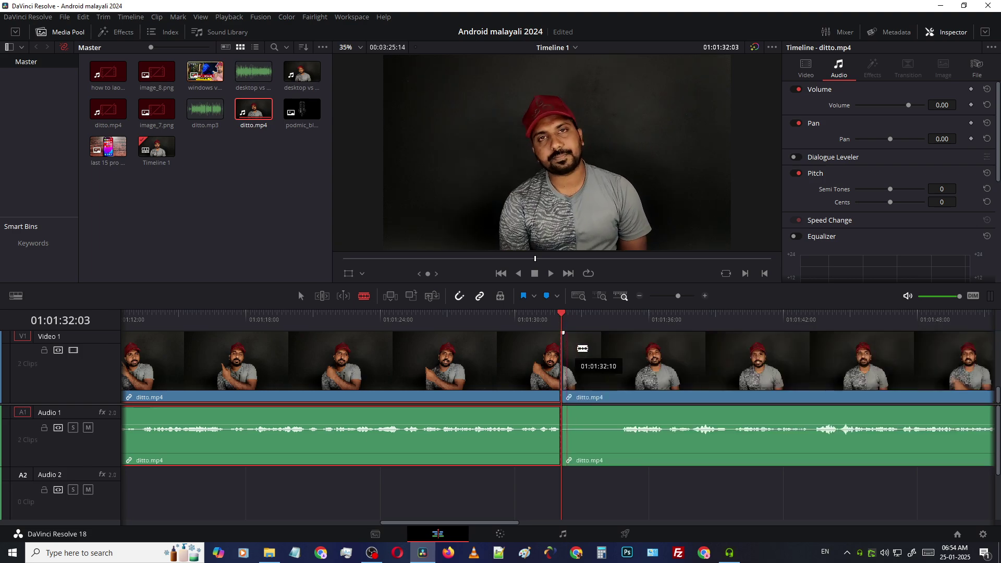
pyautogui.click(620, 344)
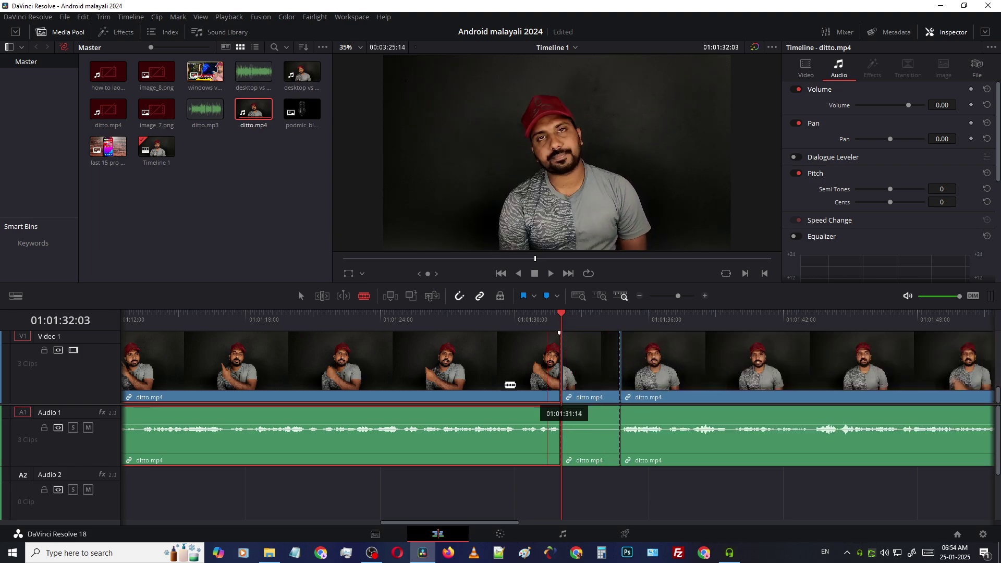
# Delete the silent segment between the two cuts and close the gap it leaves
pyautogui.click(301, 296)
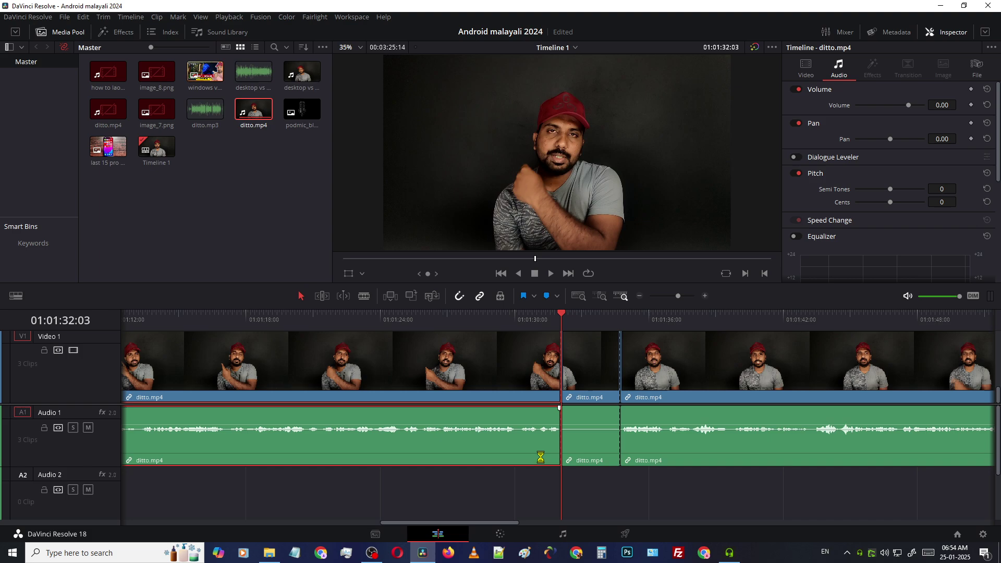
pyautogui.click(582, 386)
pyautogui.press('Delete')
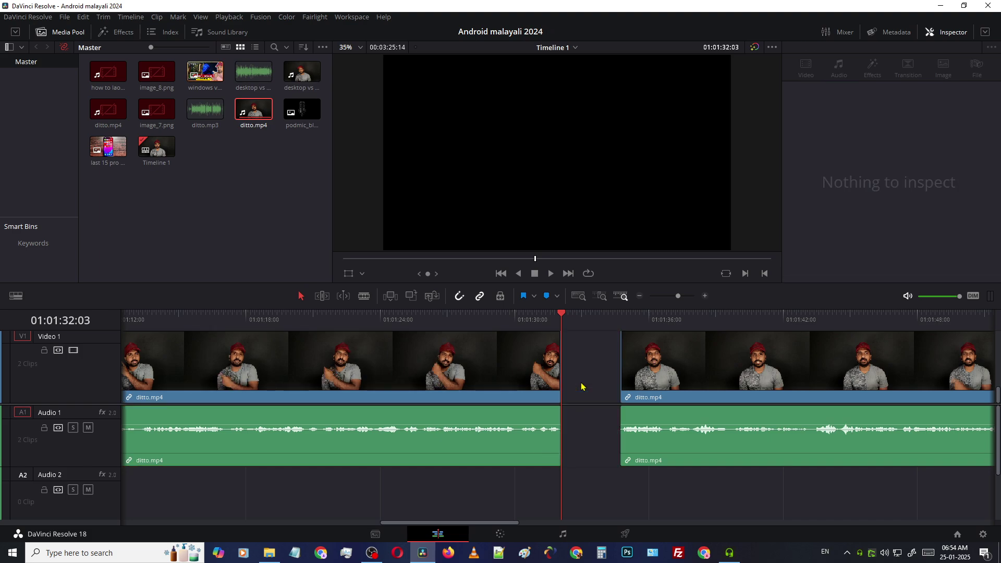
pyautogui.click(583, 386)
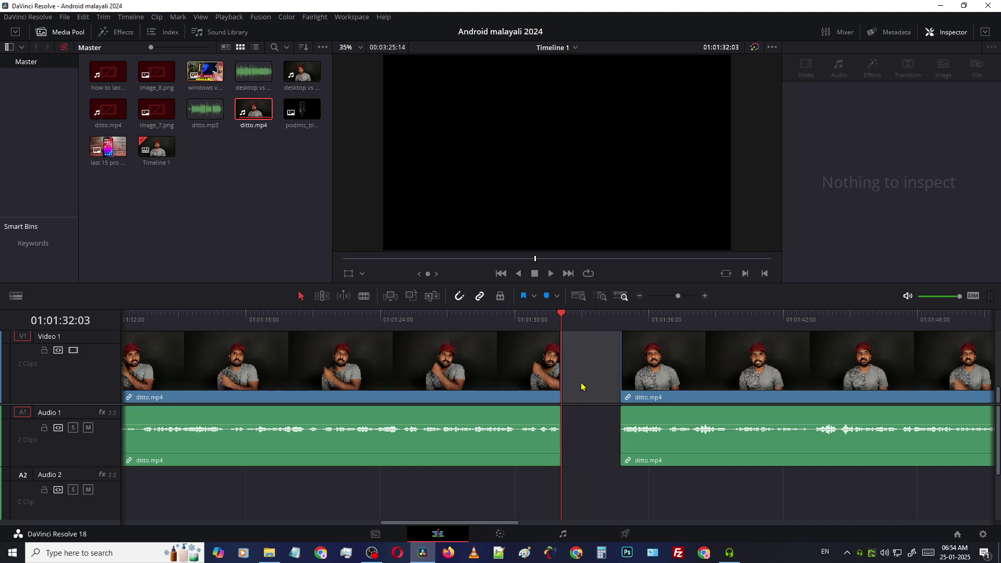
pyautogui.press('Delete')
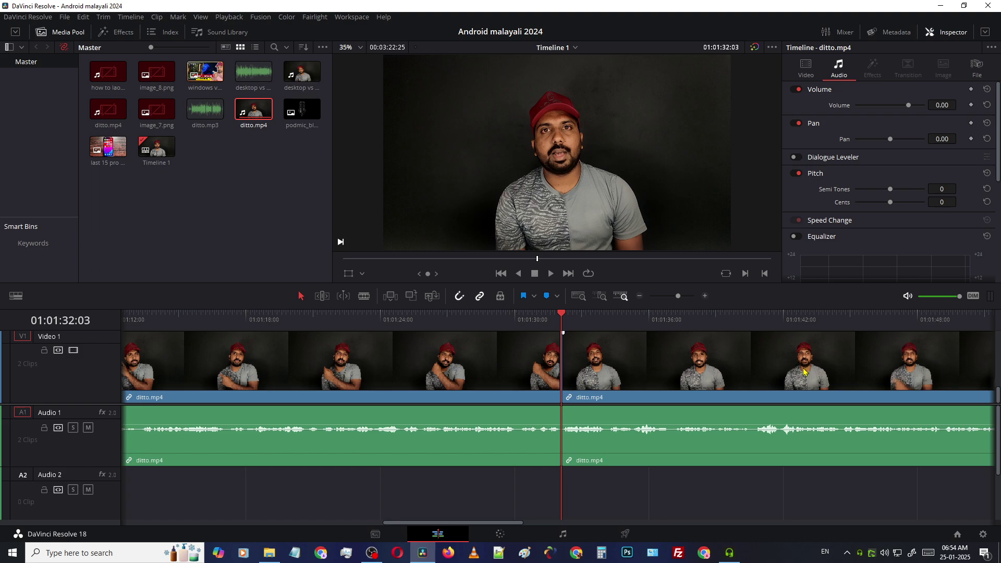
# Clear all clips from the timeline and place the full ditto.mp4 at its start again
pyautogui.hotkey('shift', 'z')
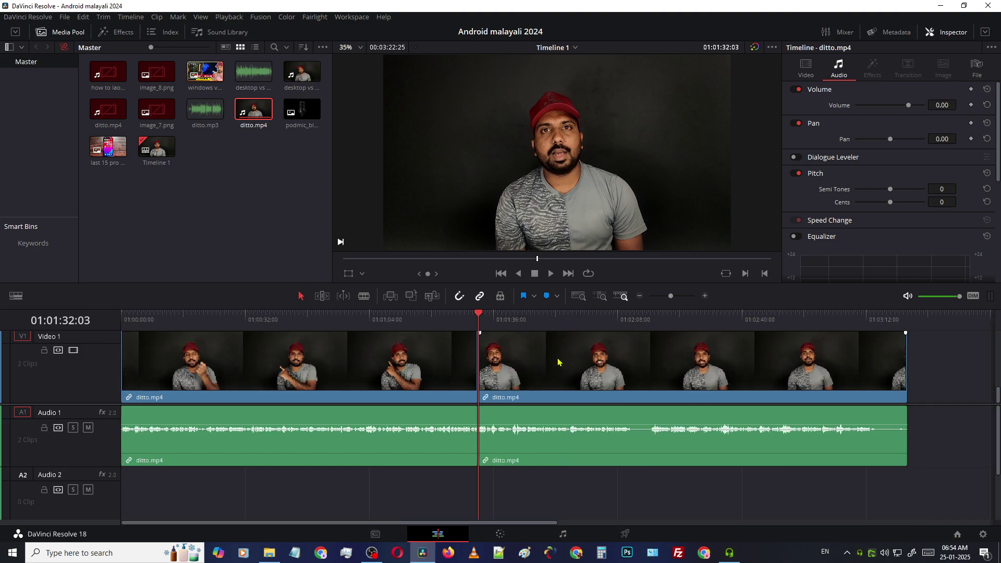
pyautogui.hotkey('ctrl', 'a')
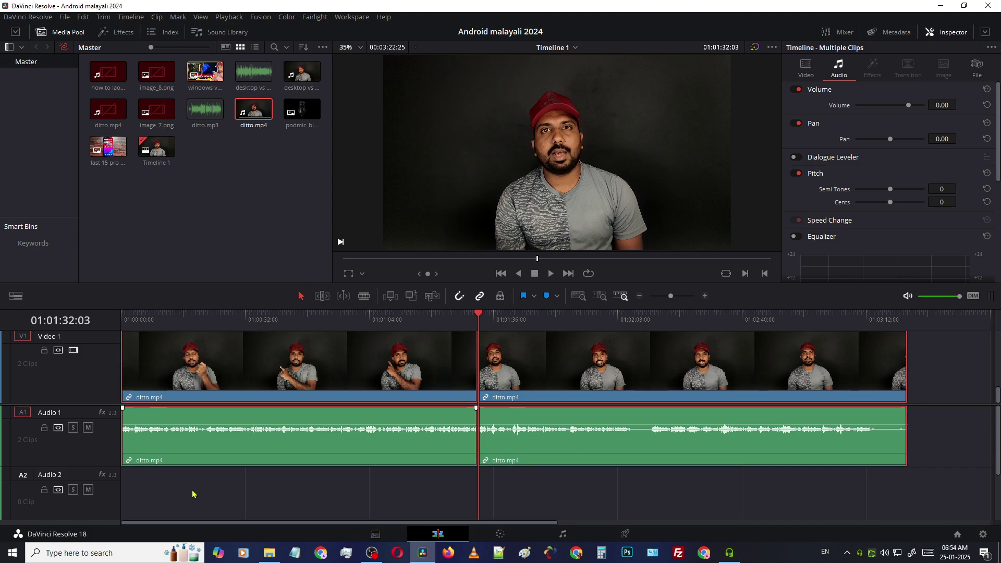
pyautogui.press('Delete')
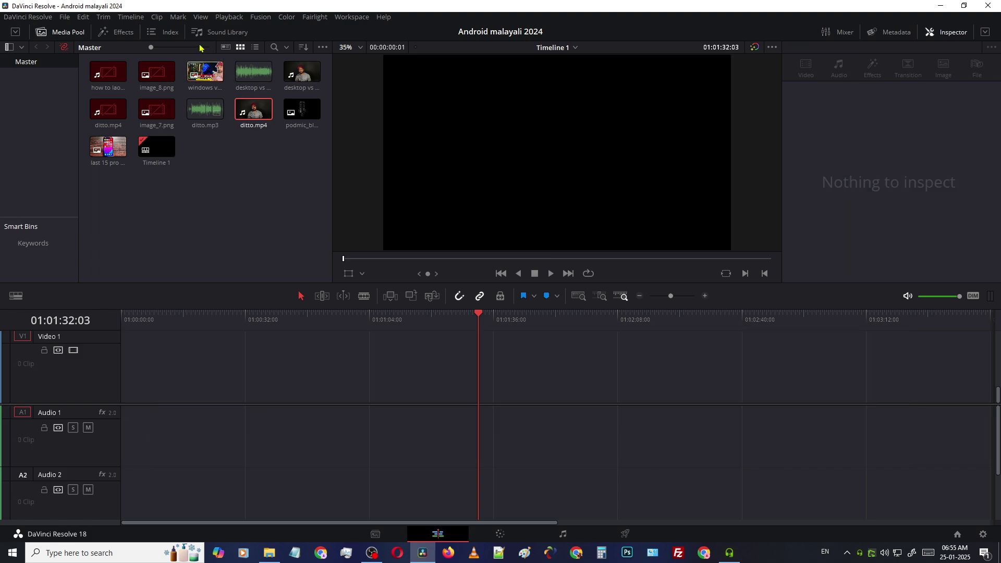
pyautogui.moveTo(252, 109); pyautogui.dragTo(266, 396)
pyautogui.moveTo(335, 392); pyautogui.dragTo(168, 388)
# Split the ditto.mp4 clip at 01:00:13:01 and at 01:00:24:21
pyautogui.click(198, 323)
pyautogui.moveTo(198, 322); pyautogui.dragTo(172, 319)
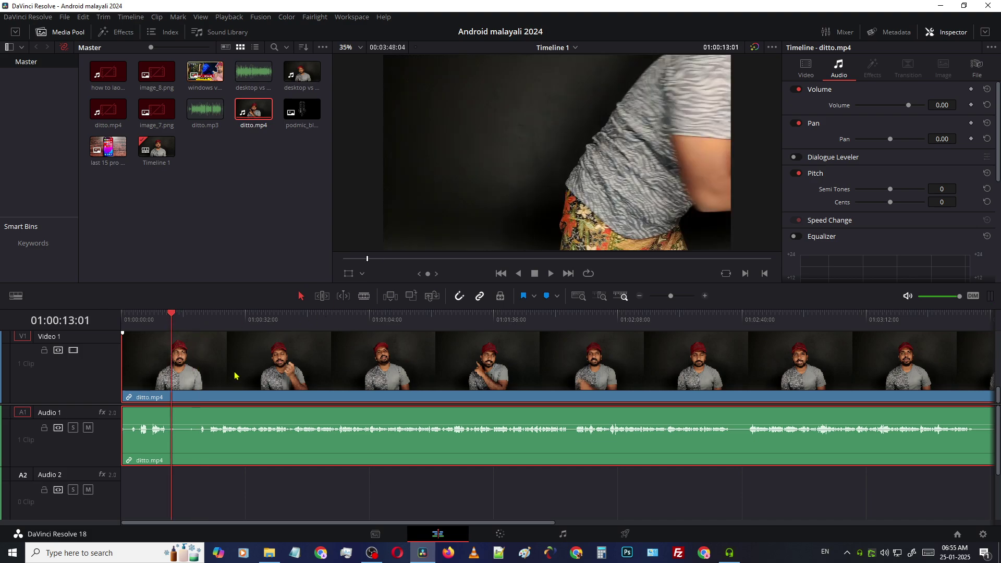
pyautogui.hotkey('ctrl', '\\')
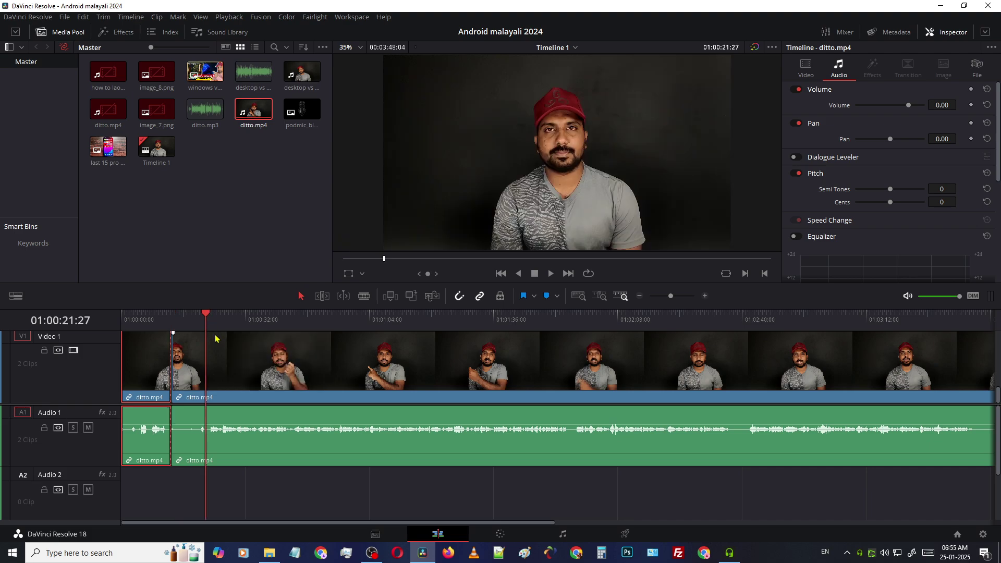
pyautogui.click(218, 319)
pyautogui.hotkey('ctrl', '\\')
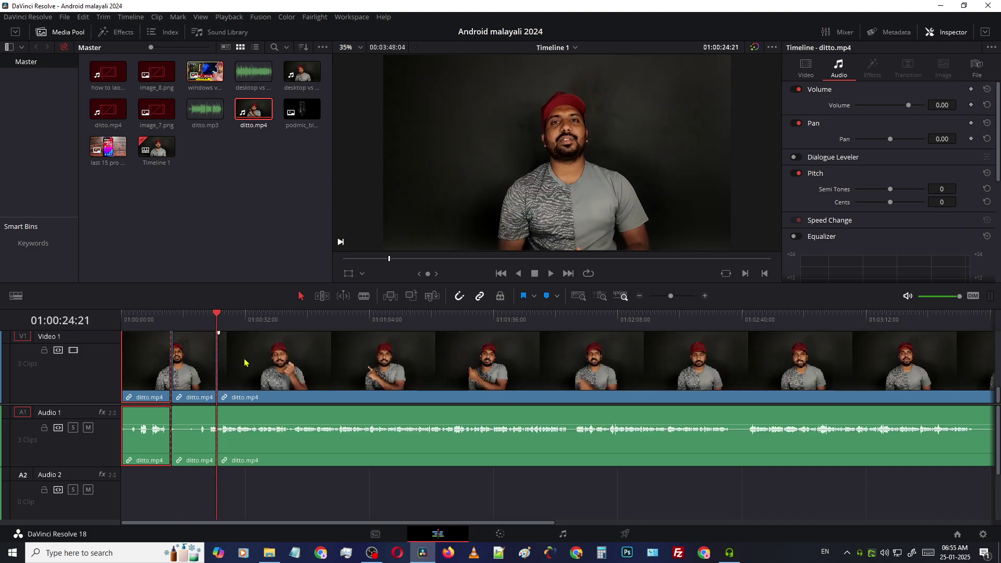
# Space the three segments apart by moving the last one about 12 seconds right and the middle one about half as far
pyautogui.moveTo(246, 361); pyautogui.dragTo(293, 361)
pyautogui.click(207, 360)
pyautogui.moveTo(207, 360); pyautogui.dragTo(229, 362)
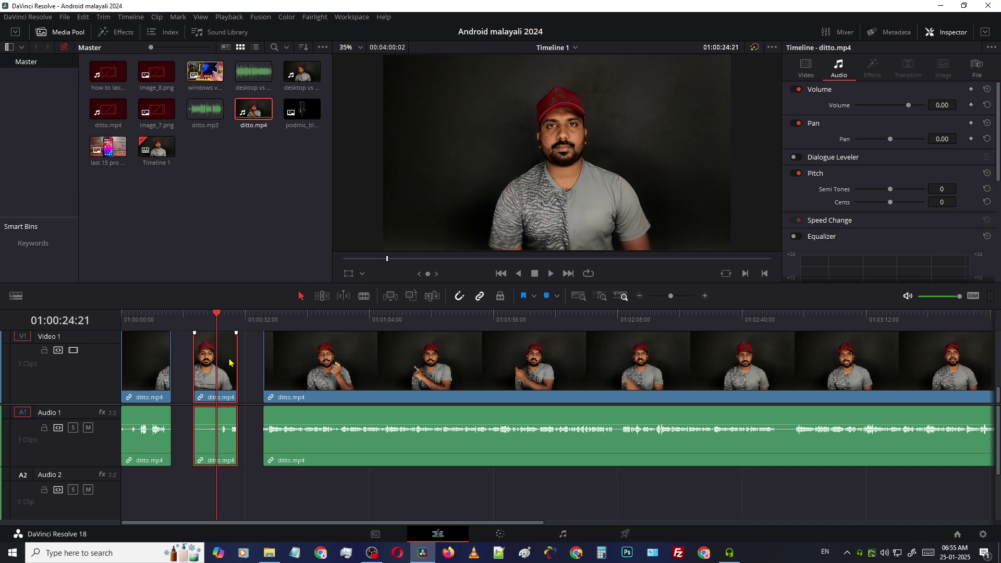
# Delete the middle segment and close the gap between the first and last segments
pyautogui.press('BackSpace')
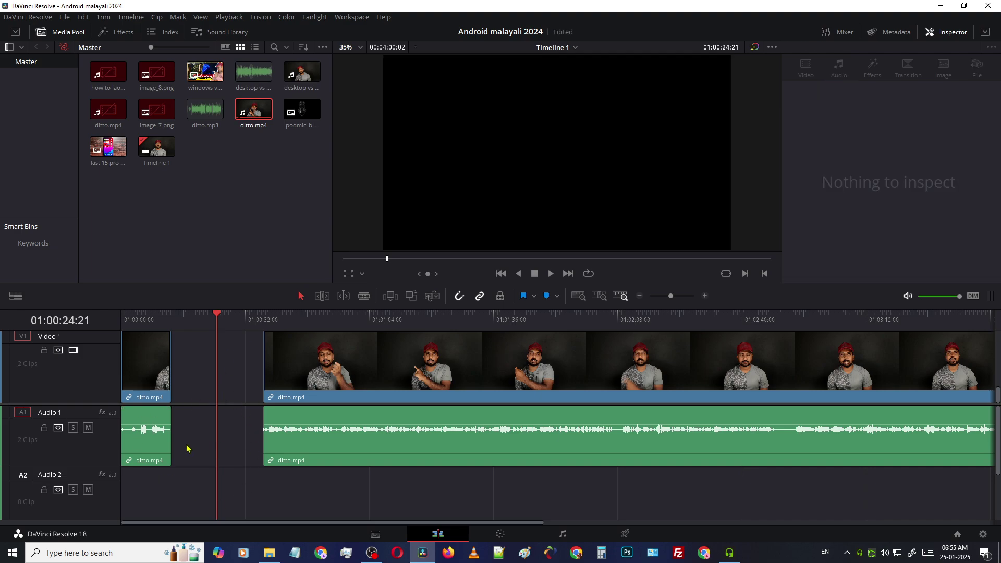
pyautogui.click(232, 373)
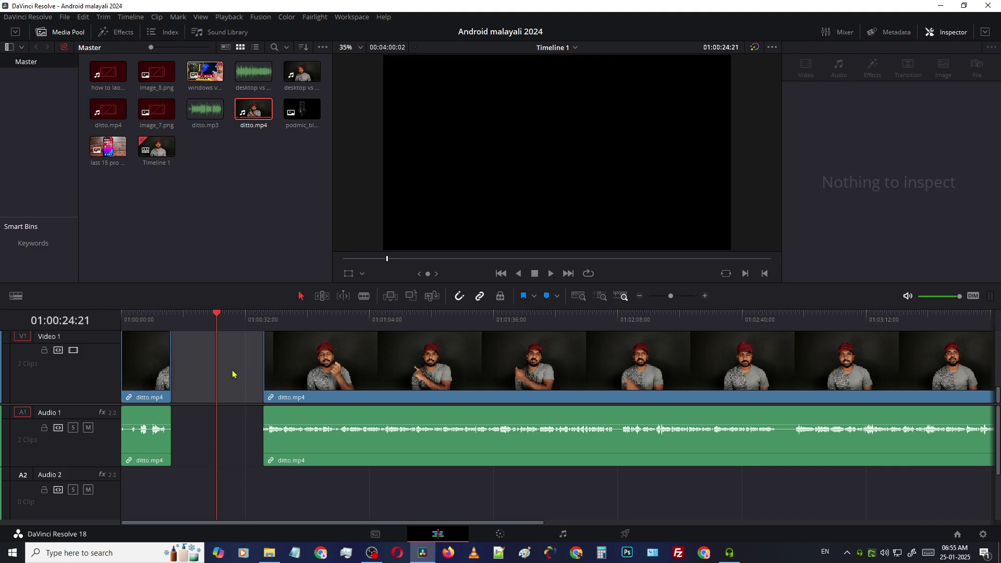
pyautogui.press('BackSpace')
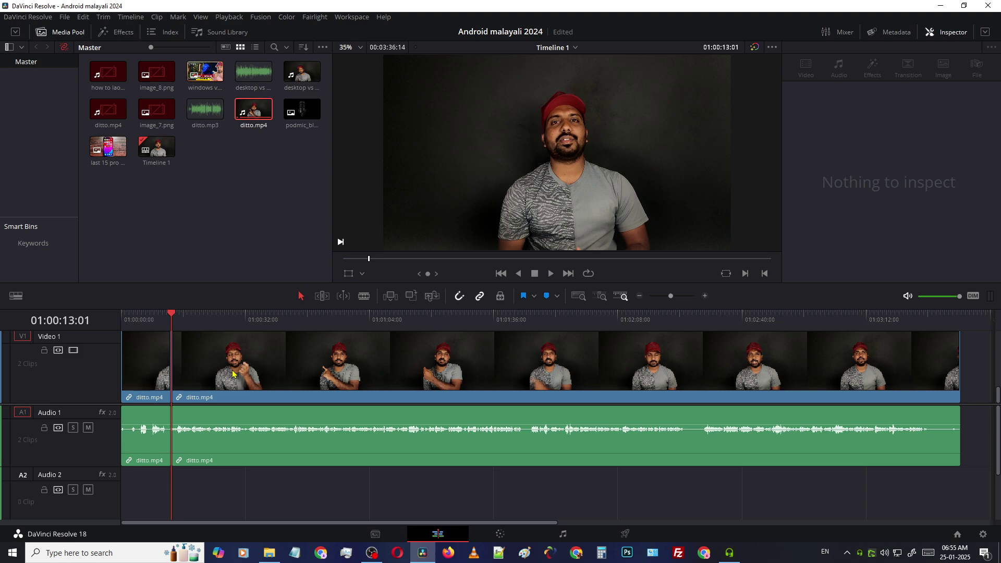
# Undo the gap closing and the deletion of the middle segment
pyautogui.hotkey('ctrl', 'z')
pyautogui.hotkey('ctrl', 'z')
pyautogui.hotkey('ctrl', 'z')
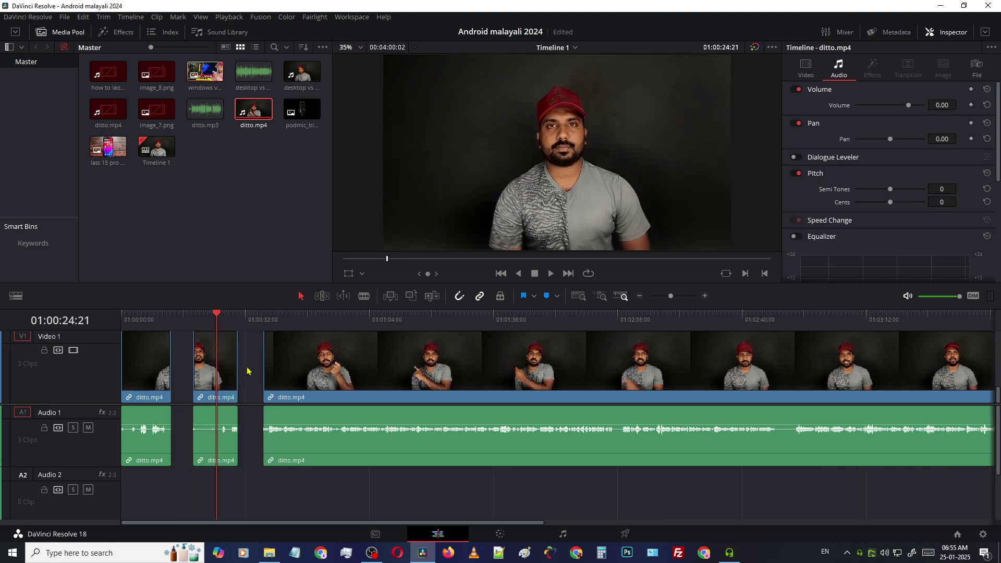
pyautogui.hotkey('ctrl', 'z')
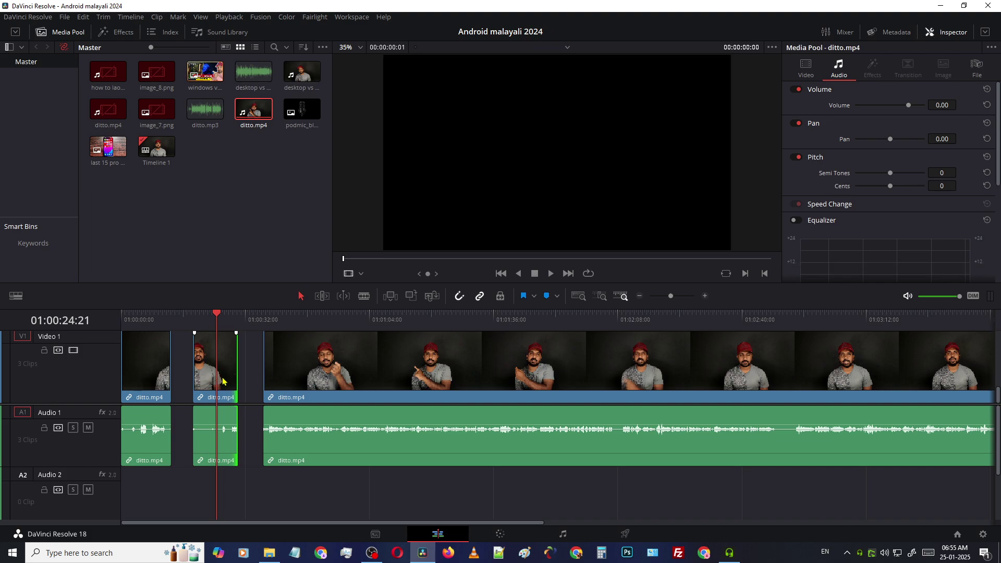
# Cut the middle ditto.mp4 segment out of the timeline and select the audio gap left in its place
pyautogui.click(226, 386)
pyautogui.hotkey('ctrl', 'x')
pyautogui.rightClick(226, 386)
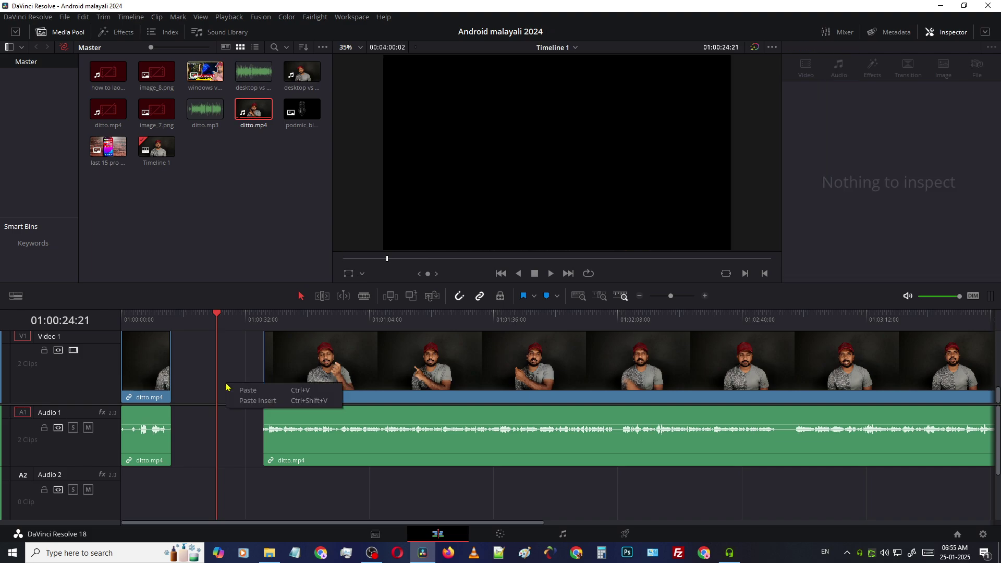
pyautogui.click(250, 338)
pyautogui.rightClick(233, 367)
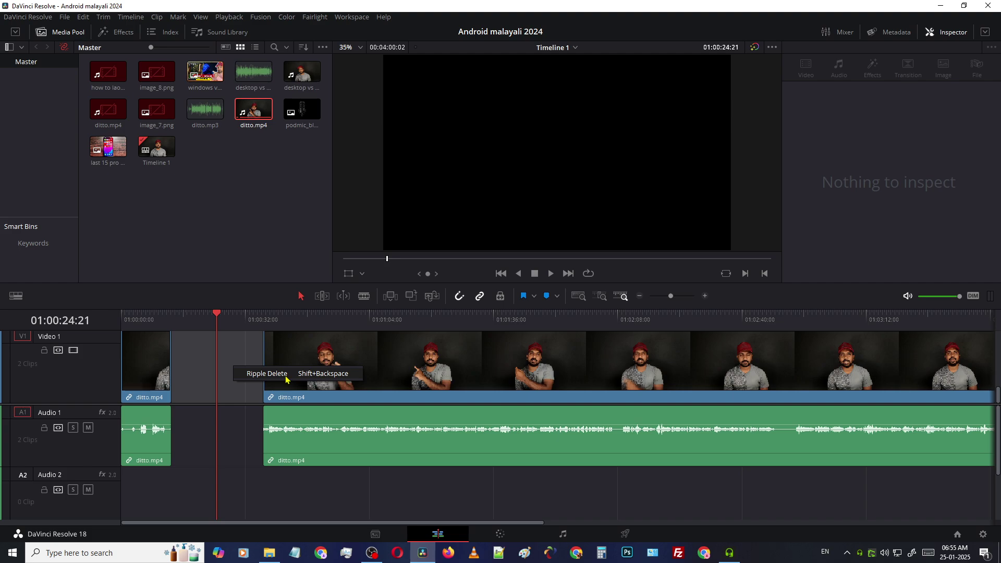
pyautogui.click(244, 452)
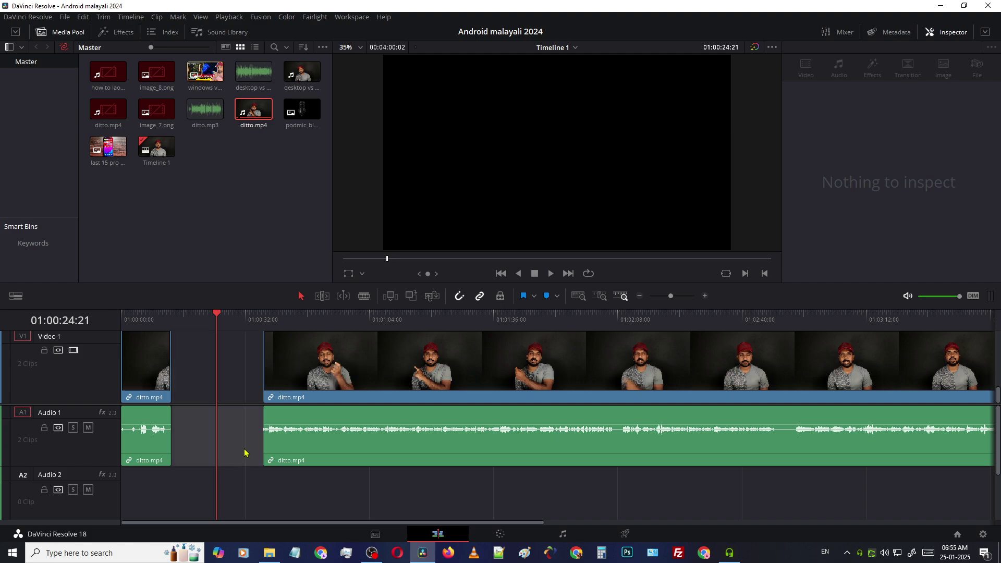
# Undo the segment cut, the spacing moves and both splits to restore a single ditto.mp4 clip
pyautogui.hotkey('ctrl', 'v')
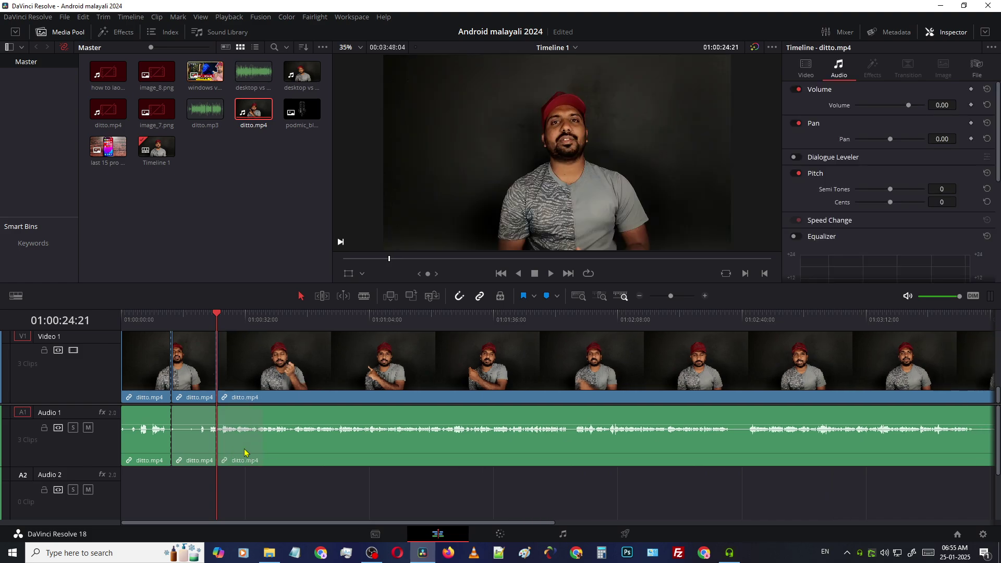
pyautogui.hotkey('ctrl', 'z')
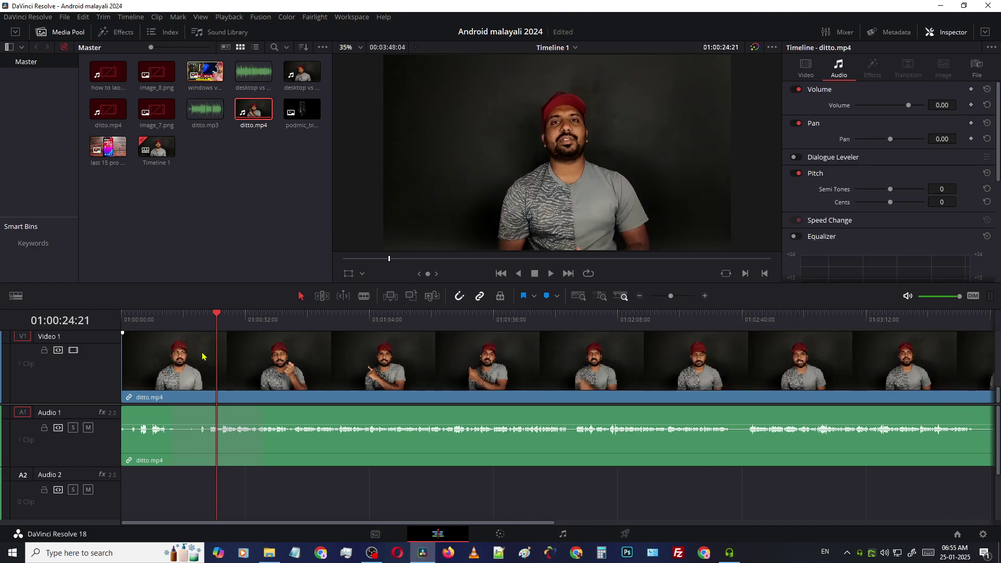
# Split the ditto.mp4 clip and its linked audio at 01:00:12:10
pyautogui.click(169, 324)
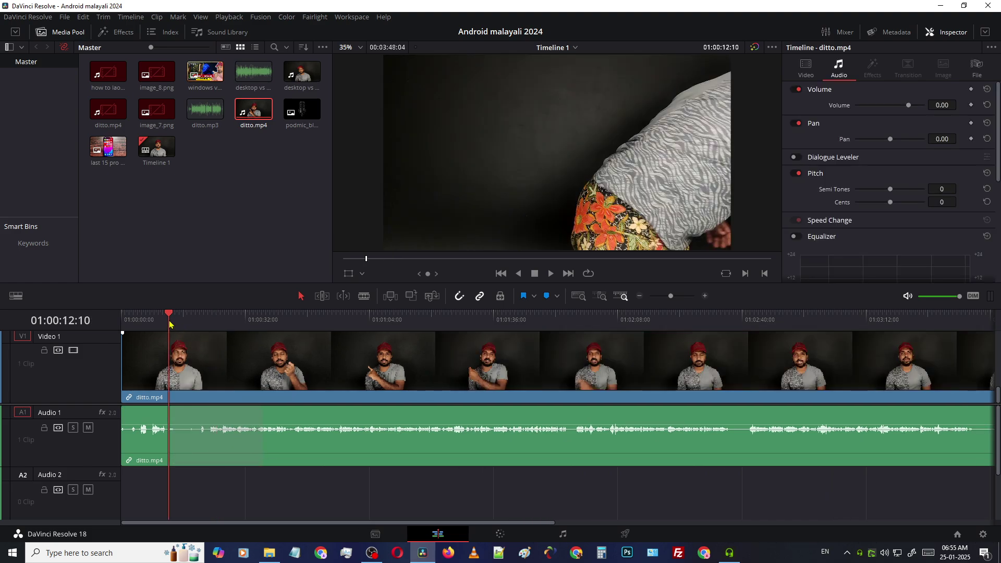
pyautogui.hotkey('ctrl', 'b')
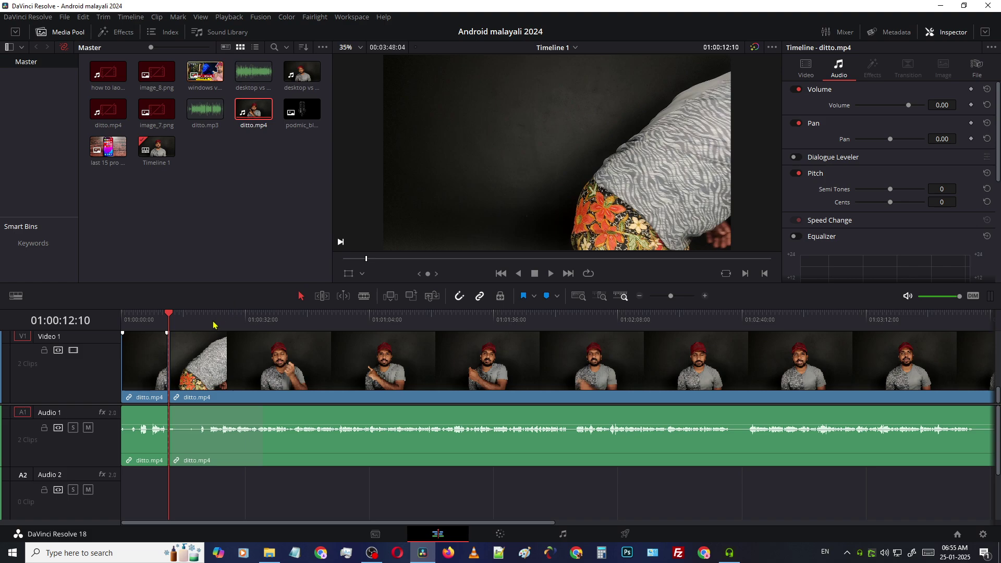
# Trim the start of the second segment to 01:00:22:17 and delete the gap between the two segments
pyautogui.moveTo(213, 325); pyautogui.dragTo(208, 324)
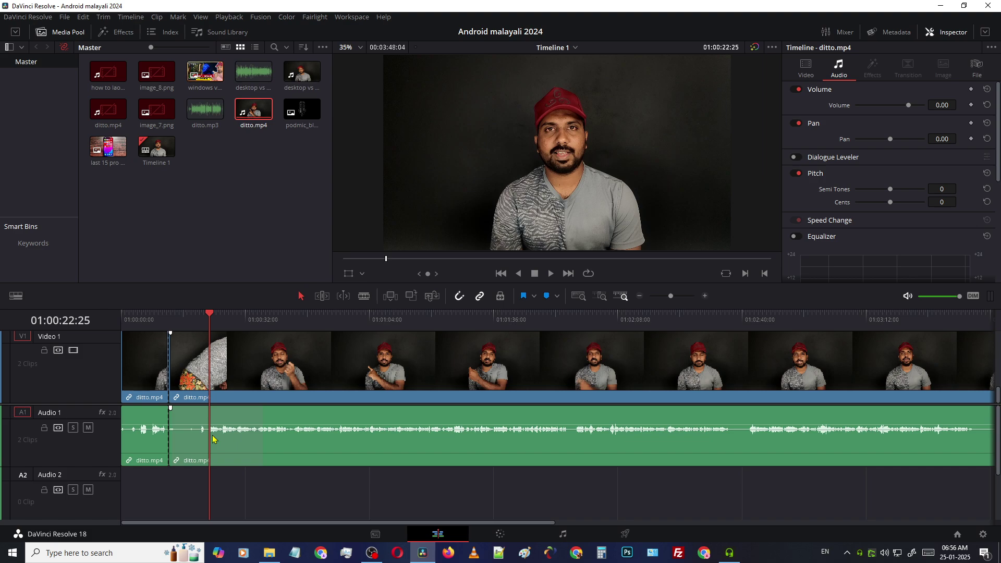
pyautogui.click(209, 324)
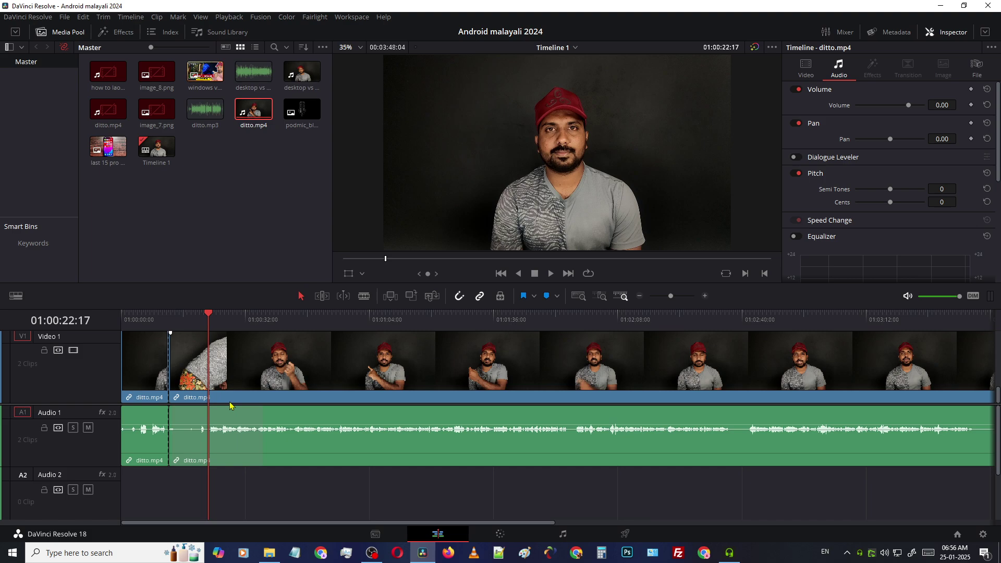
pyautogui.hotkey('shift', '[')
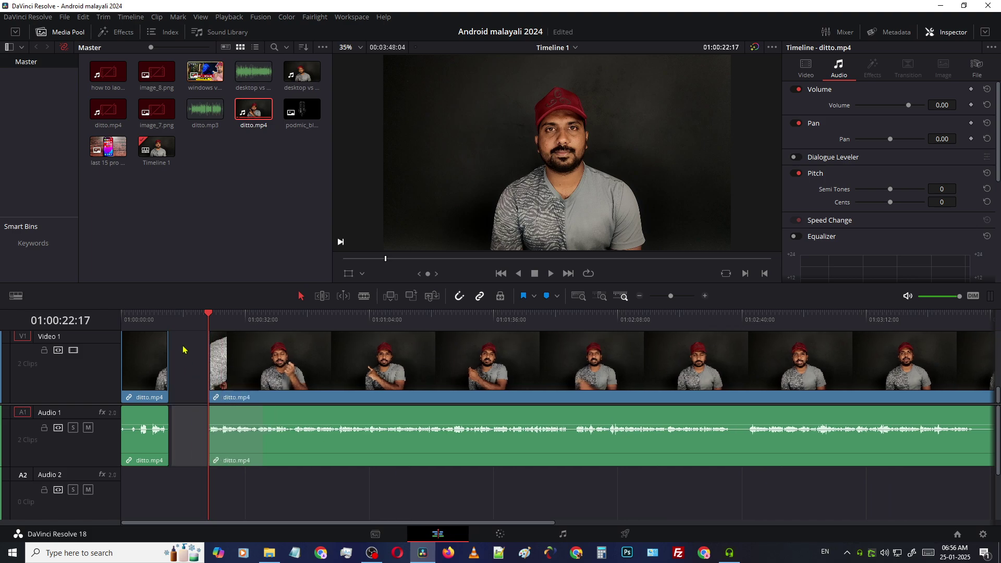
pyautogui.click(189, 376)
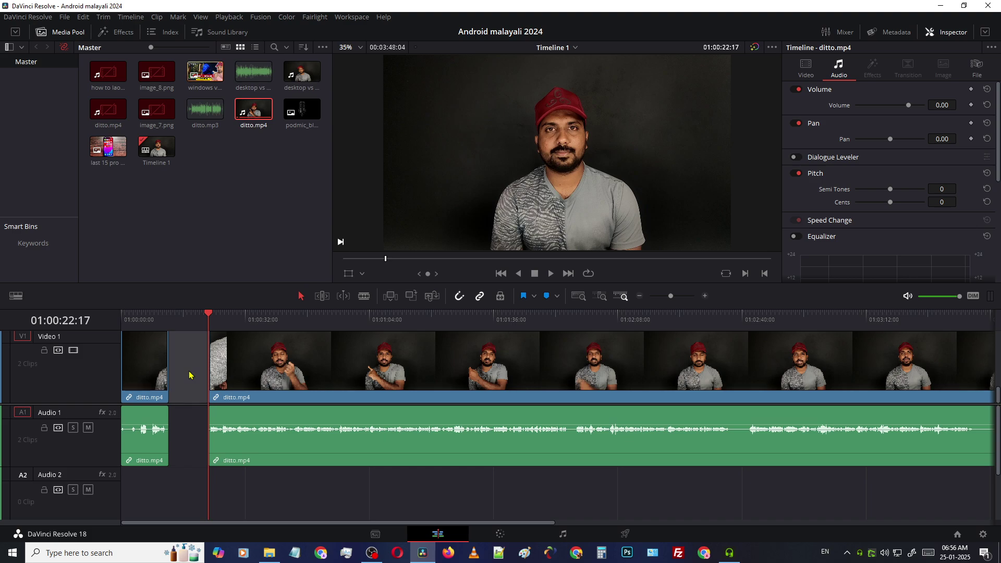
pyautogui.press('Delete')
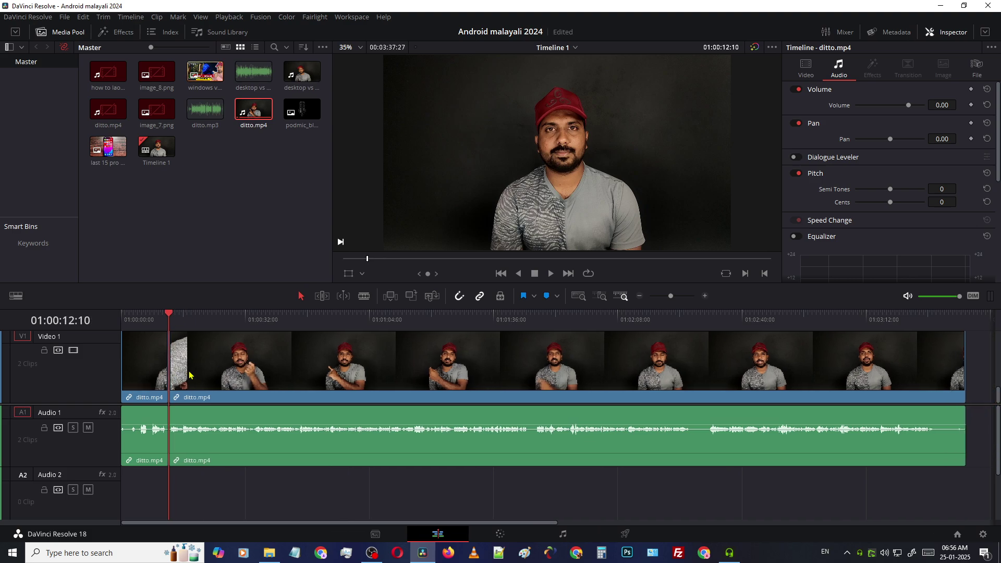
# Examine which workspace pages are set to be shown
pyautogui.moveTo(181, 320); pyautogui.dragTo(220, 323)
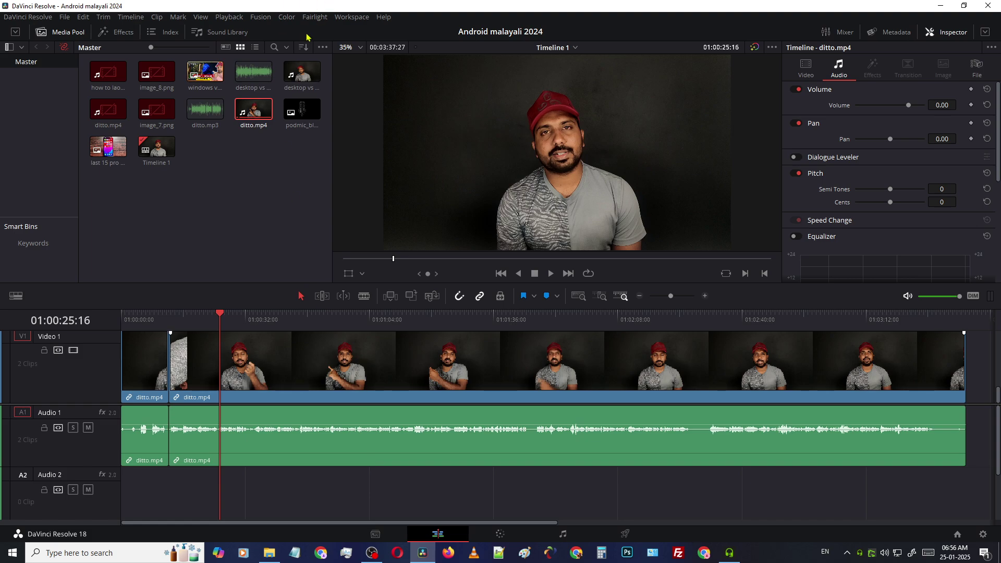
pyautogui.click(351, 17)
pyautogui.moveTo(318, 19)
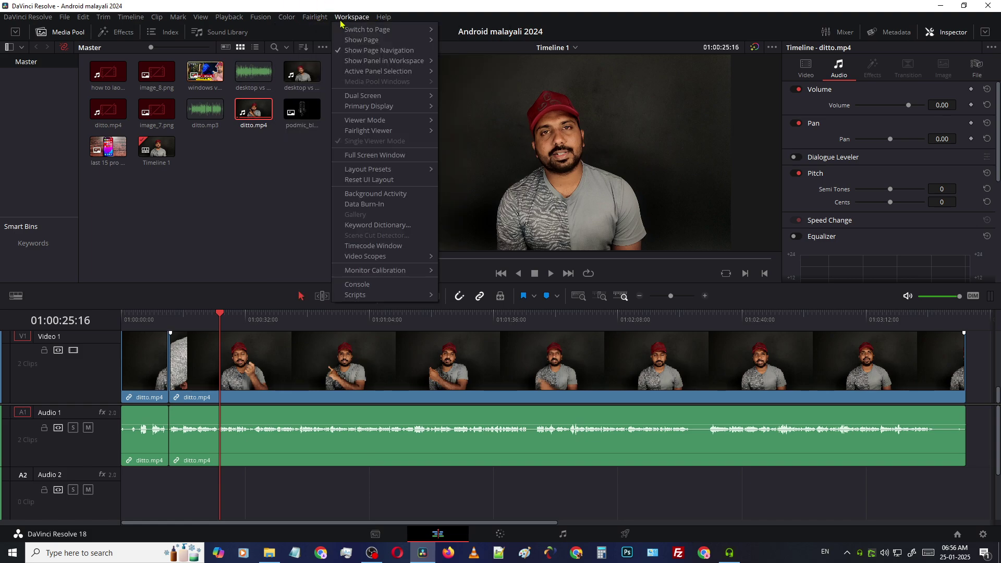
pyautogui.moveTo(371, 41)
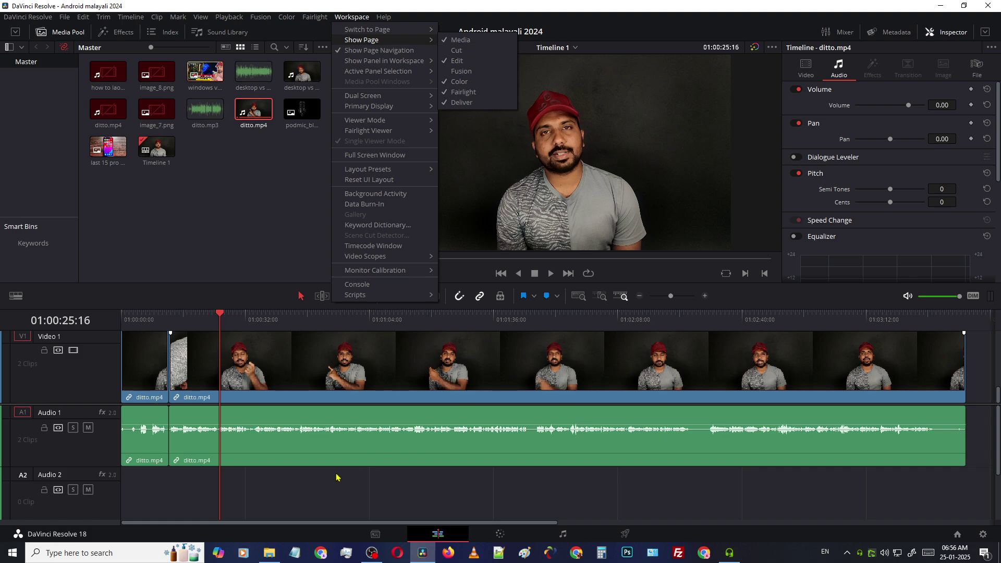
pyautogui.click(448, 426)
pyautogui.click(210, 318)
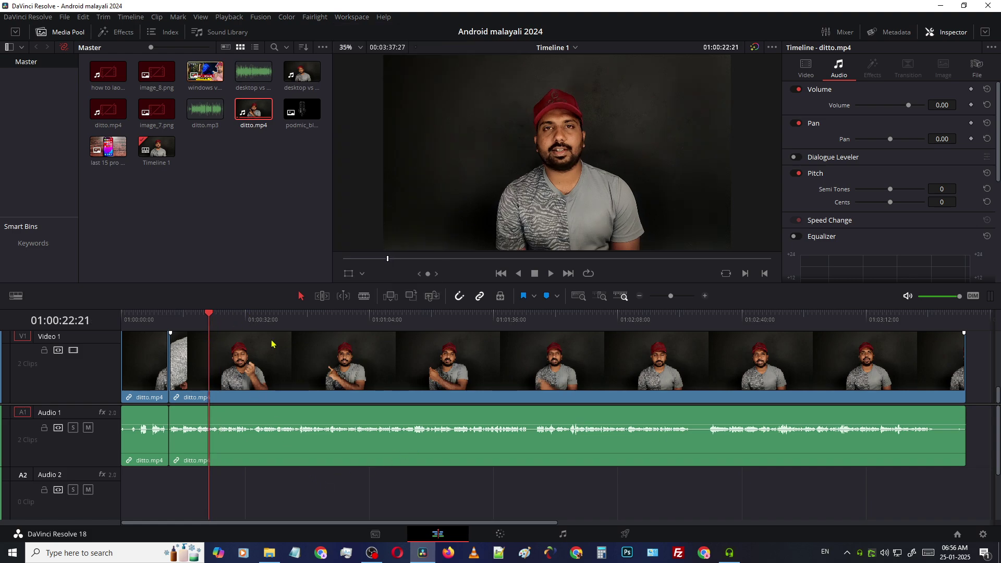